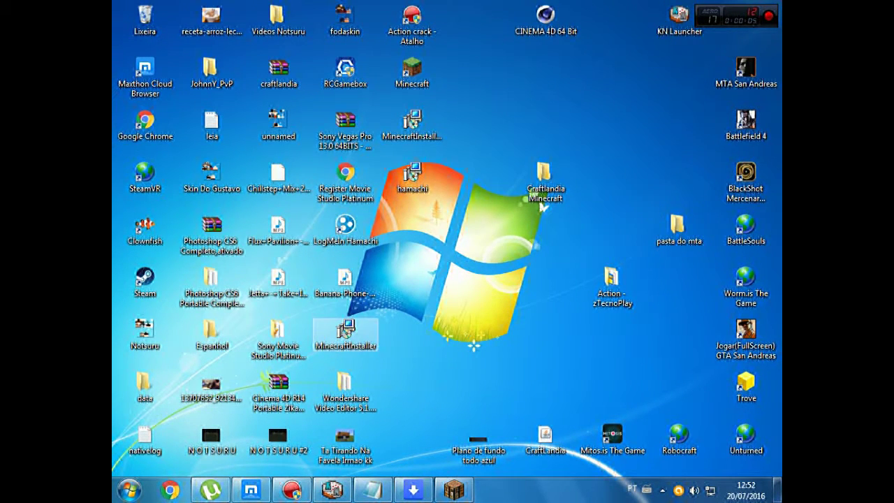
Move the two MinecraftInstaller files from the desktop to the Recycle Bin.
right_click(359, 341)
left_click(395, 299)
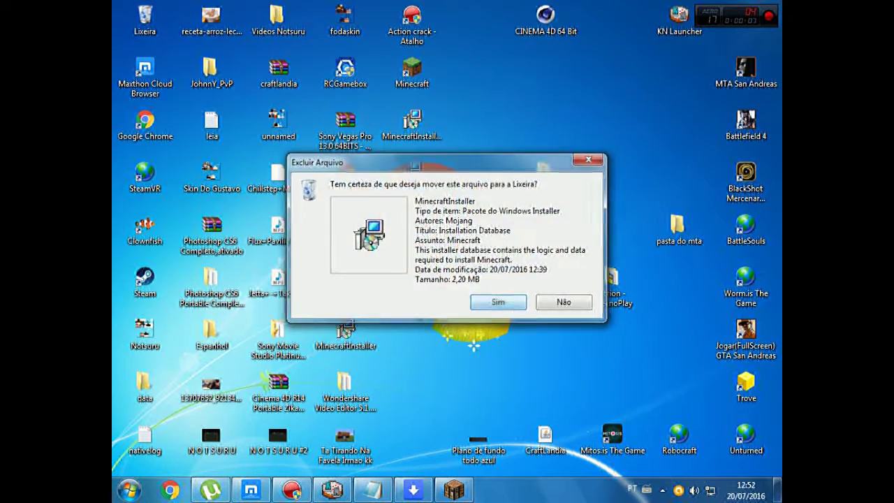
left_click(509, 301)
right_click(412, 124)
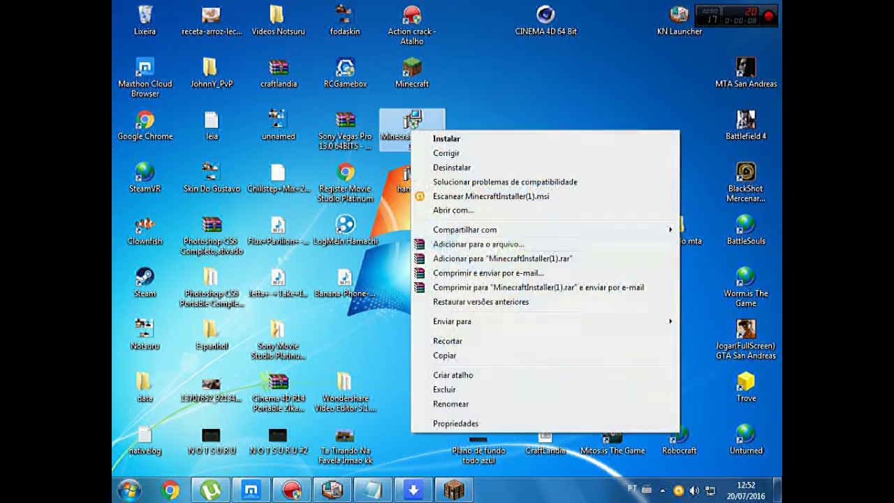
left_click(454, 375)
right_click(346, 338)
left_click(377, 299)
left_click(498, 298)
right_click(412, 124)
left_click(448, 383)
key("Return")
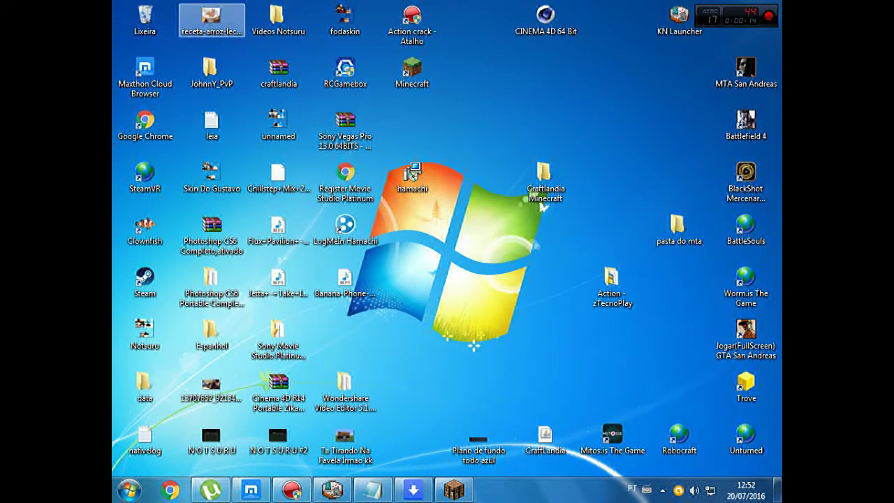
Launch Wondershare Video Editor from its shortcut in the JohnnY_PvP folder and start a new project in full mode (Modo Completo).
double_click(211, 72)
scroll(564, 325, "down", 8)
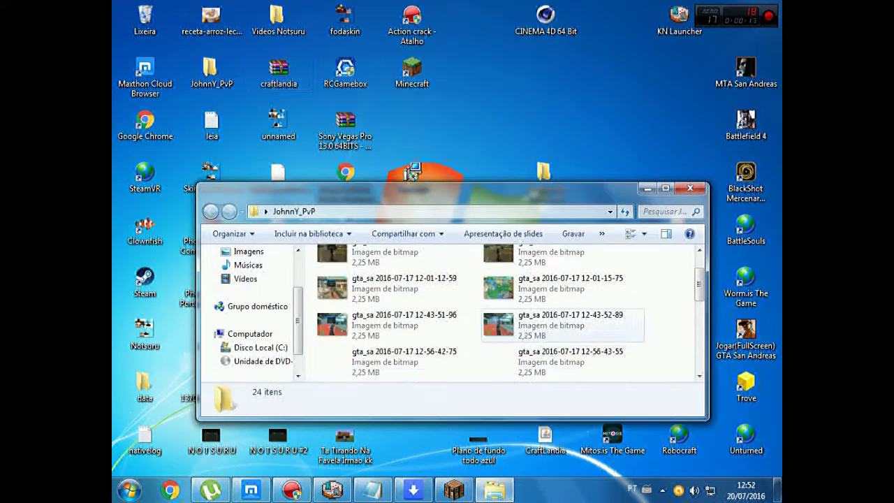
left_click(665, 188)
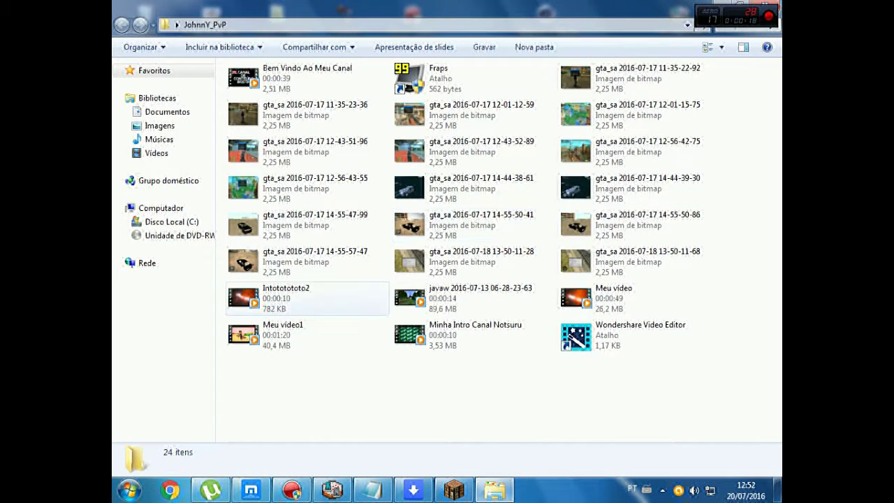
left_click_drag(519, 414, 601, 298)
left_click(615, 394)
double_click(629, 335)
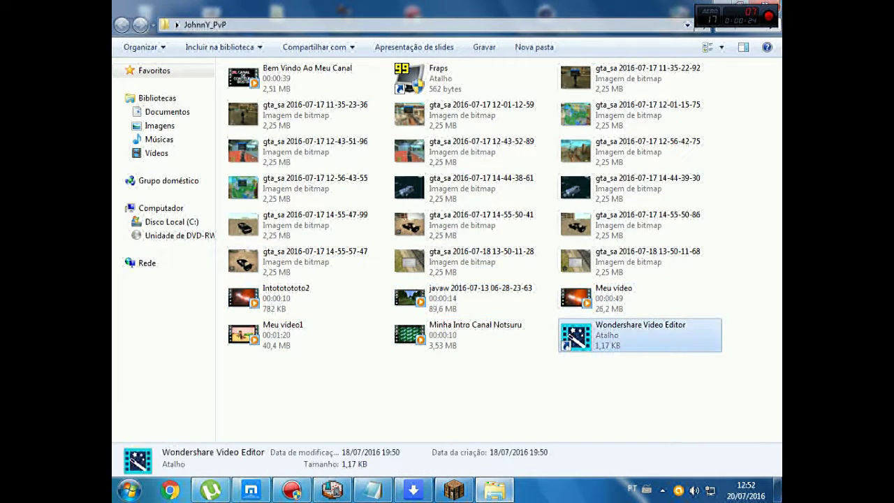
left_click(483, 258)
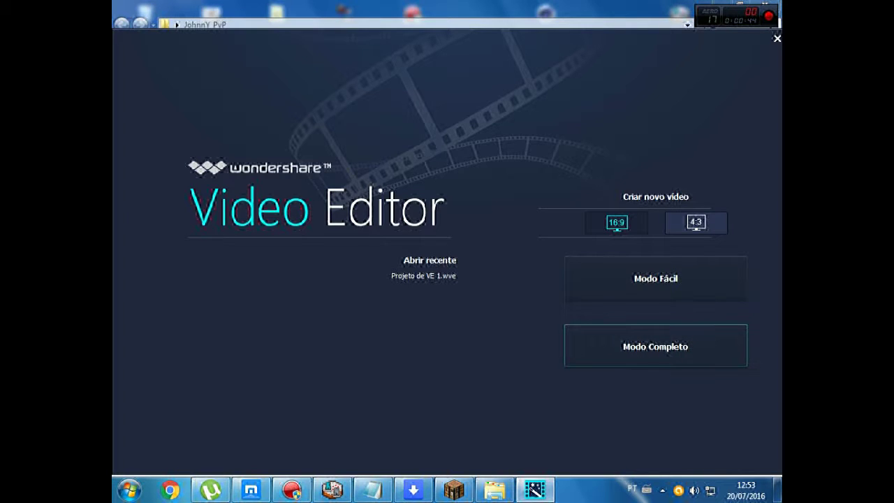
left_click(655, 347)
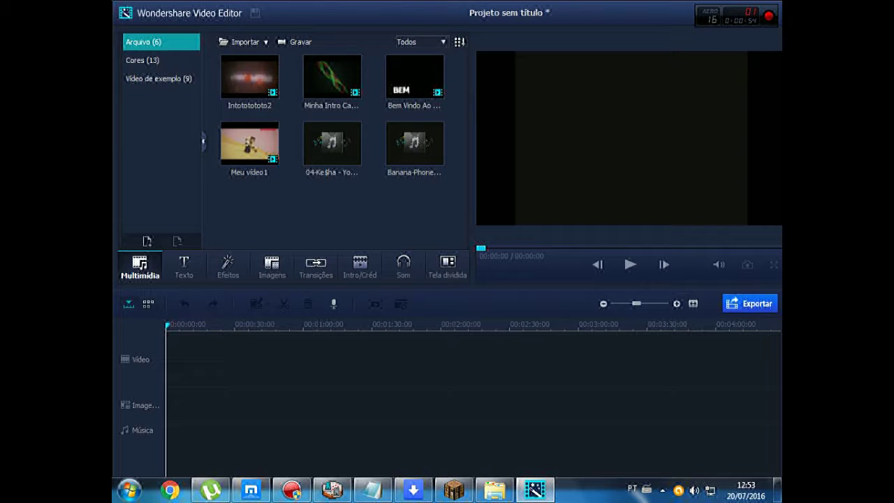
Import the video "Minecraft Original De Graça !" from the Vídeos library into the editor's media collection.
left_click(495, 489)
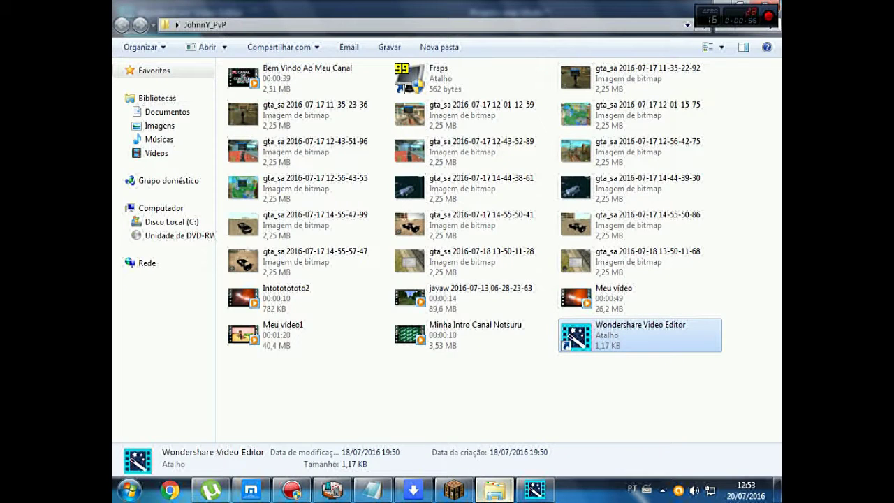
left_click(156, 153)
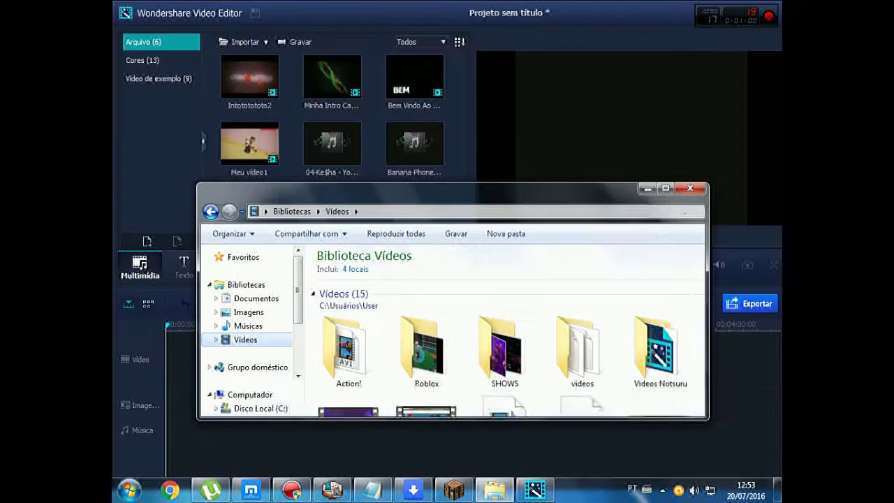
left_click(740, 5)
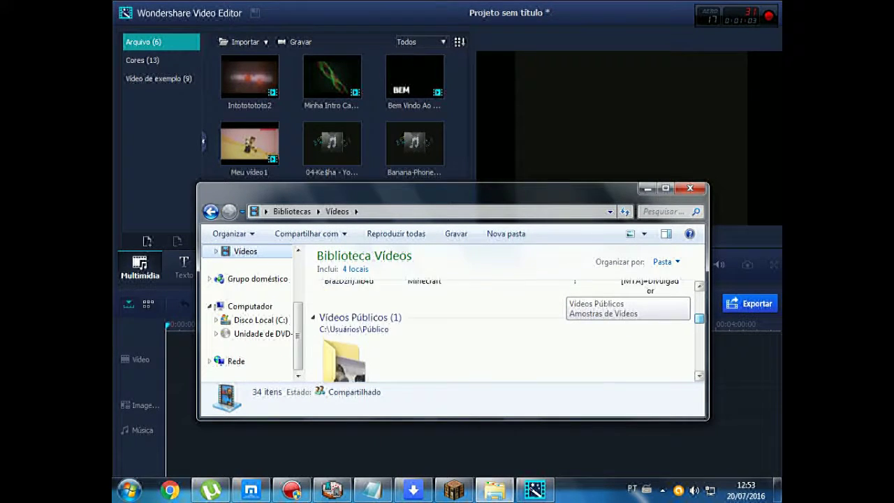
left_click_drag(697, 420, 696, 462)
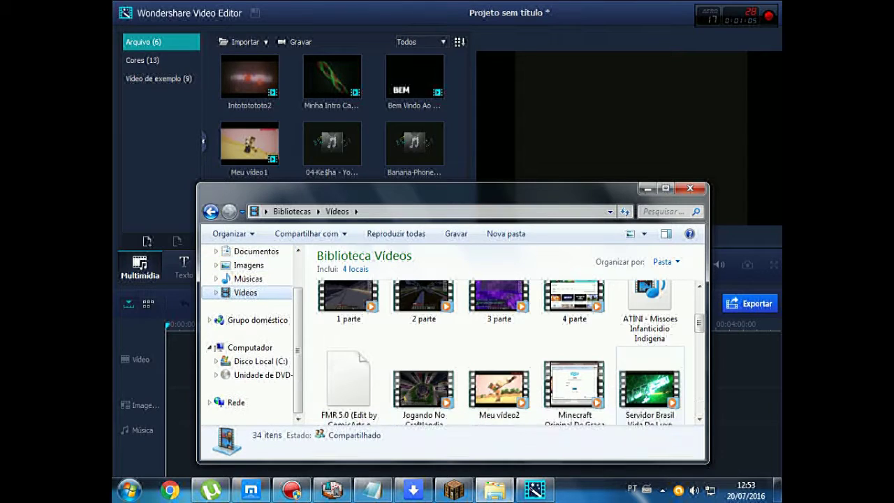
left_click(649, 389)
left_click_drag(579, 321, 212, 183)
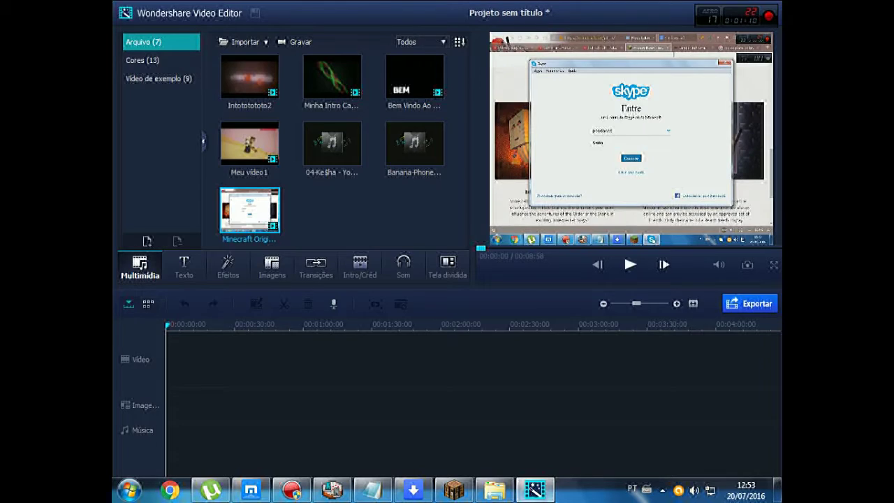
Delete the video "Jogando No Craftlandia Minecraft" from the Vídeos library.
left_click(495, 489)
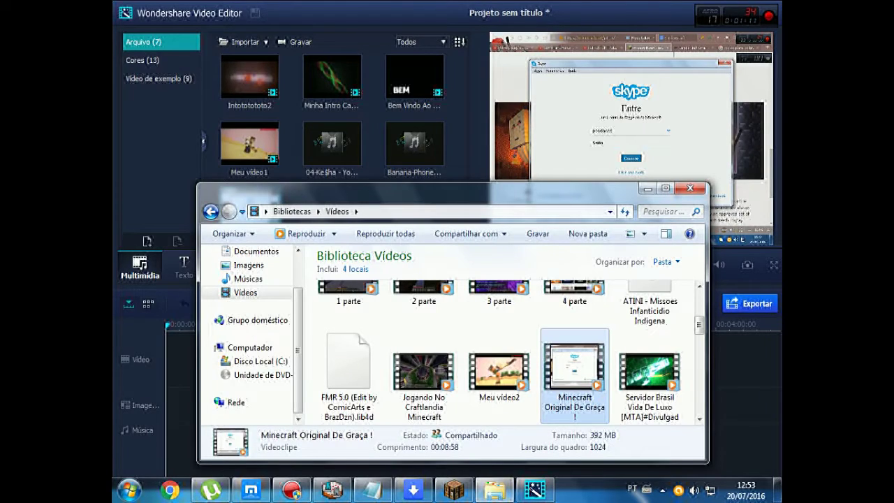
left_click_drag(475, 199, 556, 192)
left_click(551, 311)
scroll(551, 310, "up", 1)
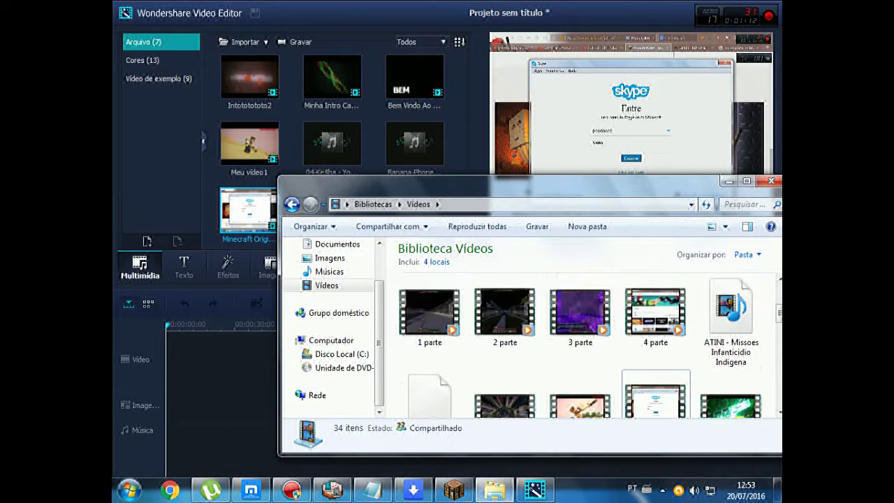
scroll(505, 349, "down", 2)
right_click(481, 366)
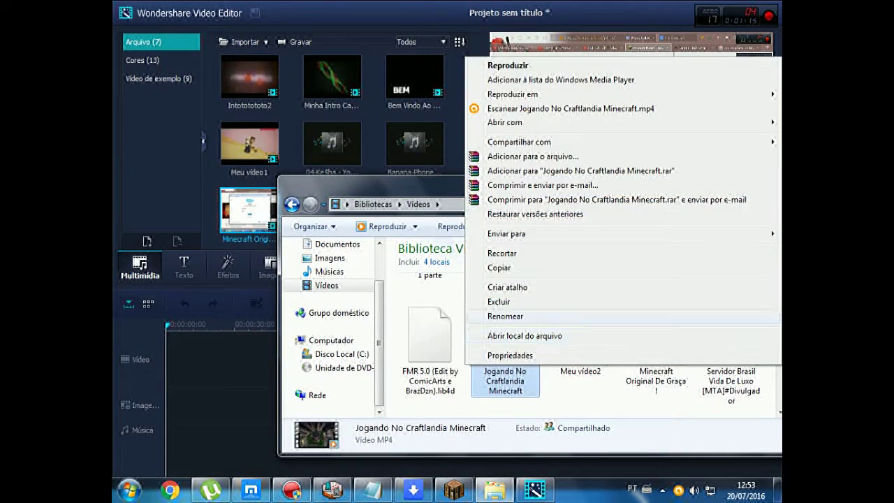
left_click(498, 301)
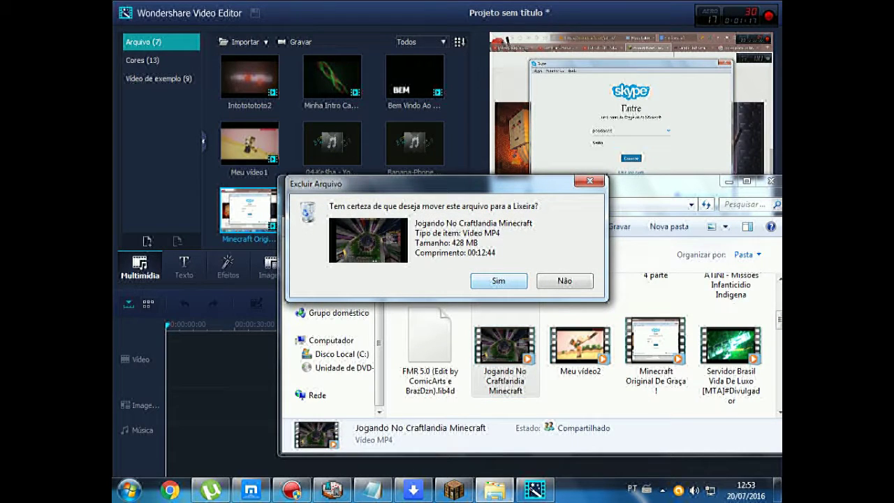
left_click(498, 281)
Delete the videos "Meu vídeo2" and "Servidor Brasil Vida De Luxo [MTA]#Divulgador" from the Vídeos library.
right_click(513, 361)
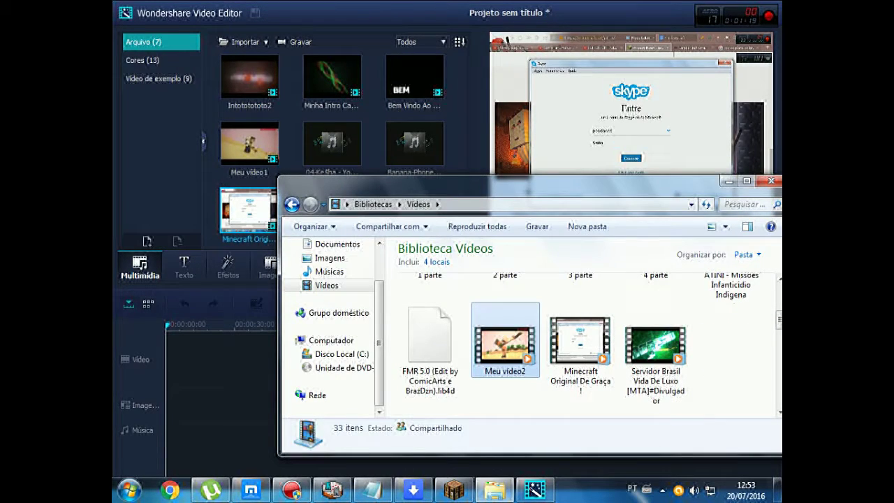
left_click(545, 299)
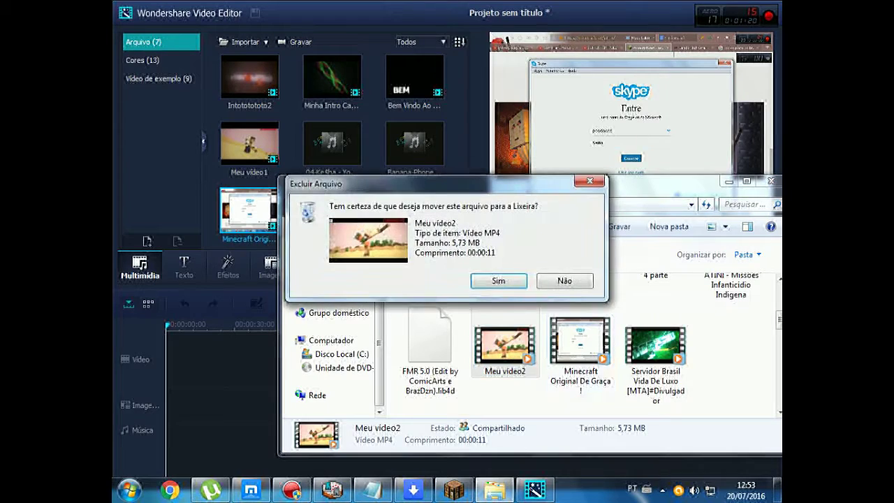
key("Return")
right_click(579, 345)
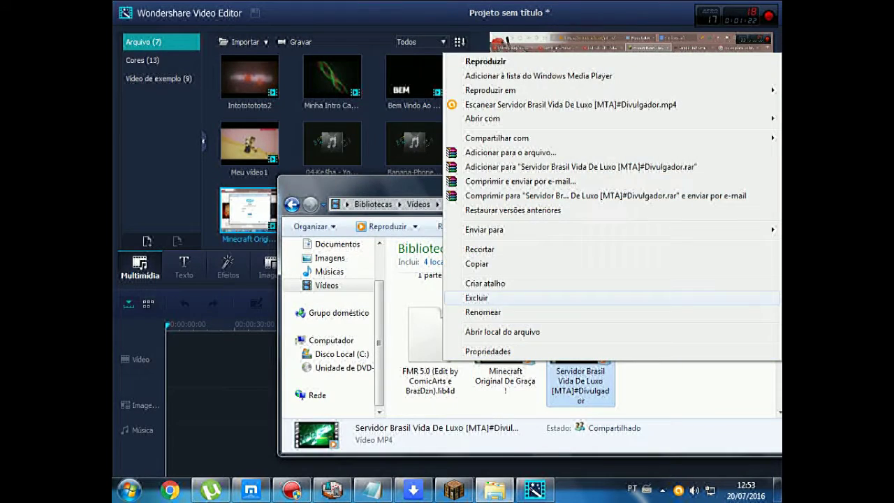
left_click(482, 298)
key("Return")
left_click(129, 490)
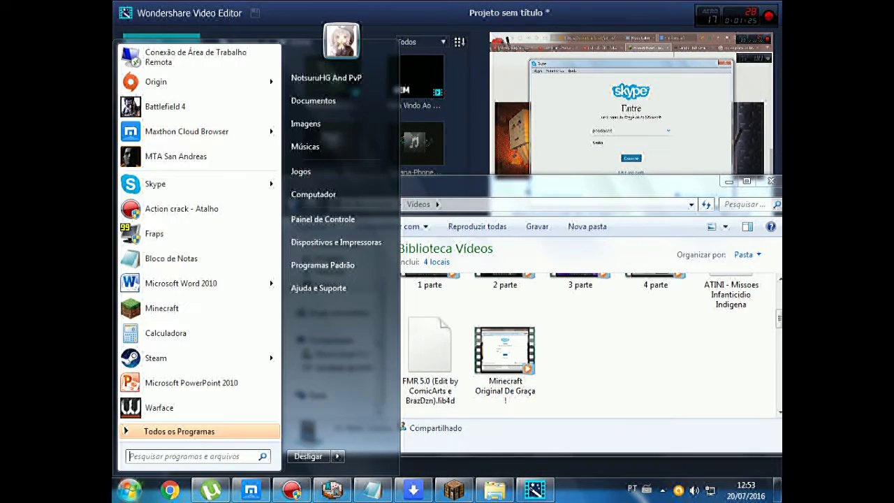
left_click(314, 194)
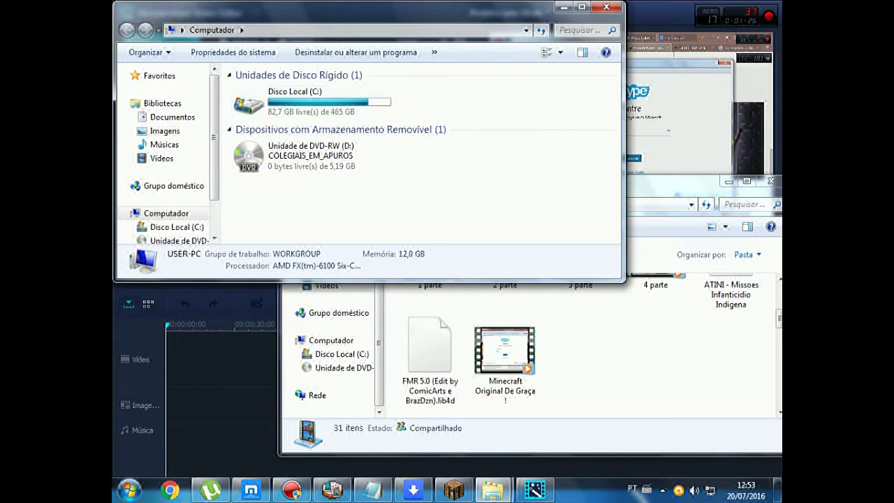
left_click(600, 9)
Import the four clips "1 parte", "2 parte", "3 parte" and "4 parte" from the Vídeos library into the editor's media collection.
scroll(655, 314, "up", 1)
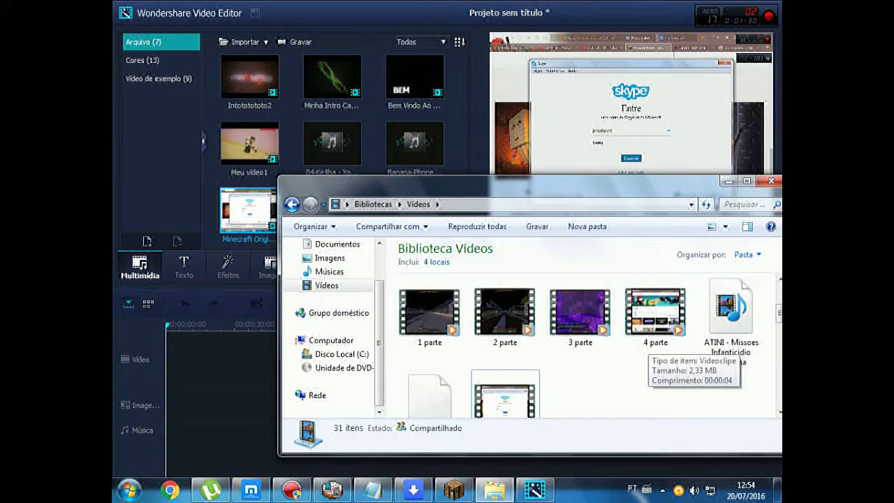
left_click_drag(671, 387, 391, 302)
left_click(393, 309)
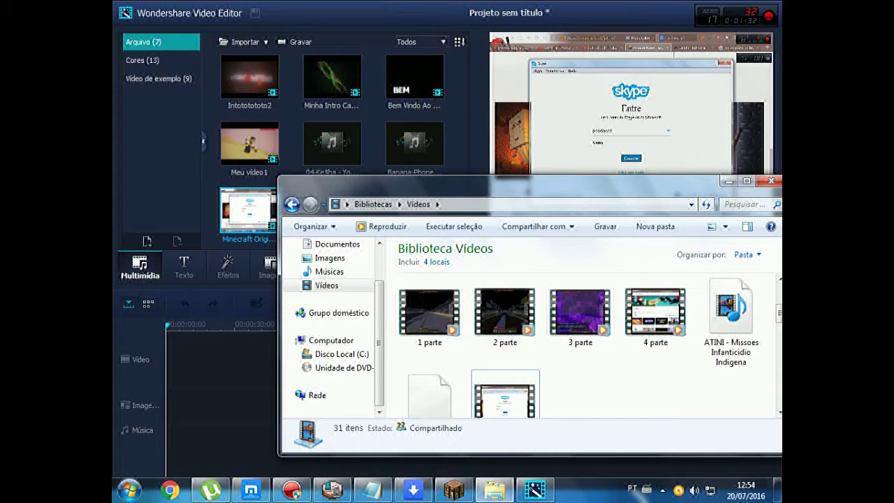
left_click_drag(444, 359, 689, 278)
left_click_drag(655, 312, 350, 179)
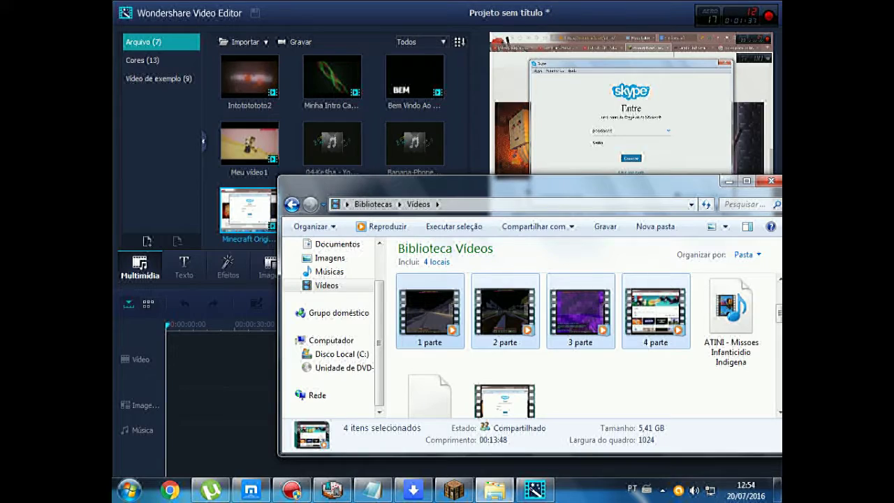
scroll(583, 342, "down", 5)
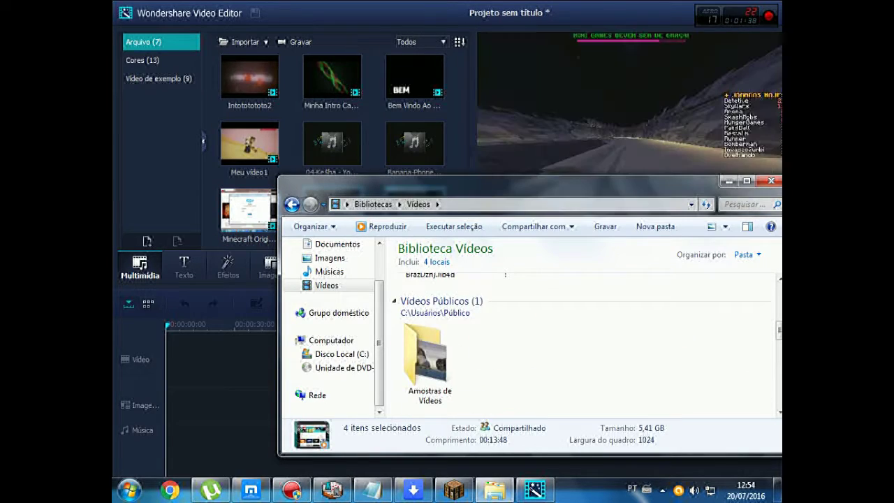
scroll(729, 182, "down", 1)
left_click(728, 181)
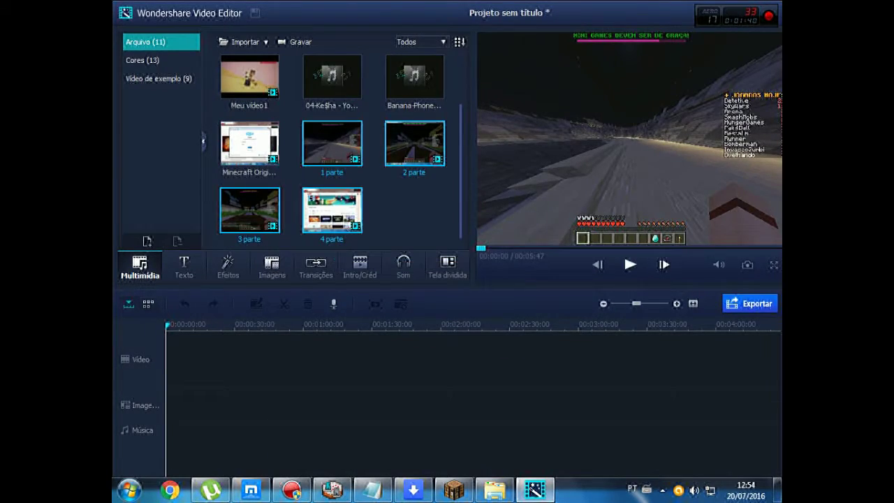
Look through the Vídeos library for further clips and close its window.
left_click(535, 490)
left_click(495, 490)
left_click(494, 489)
scroll(587, 343, "up", 5)
scroll(583, 342, "down", 5)
scroll(583, 343, "up", 5)
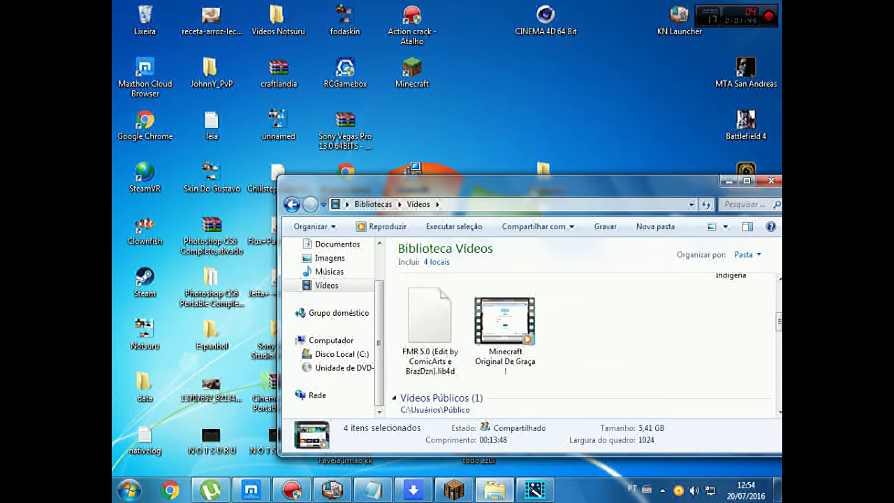
left_click(583, 342)
scroll(584, 342, "up", 3)
scroll(583, 342, "down", 1)
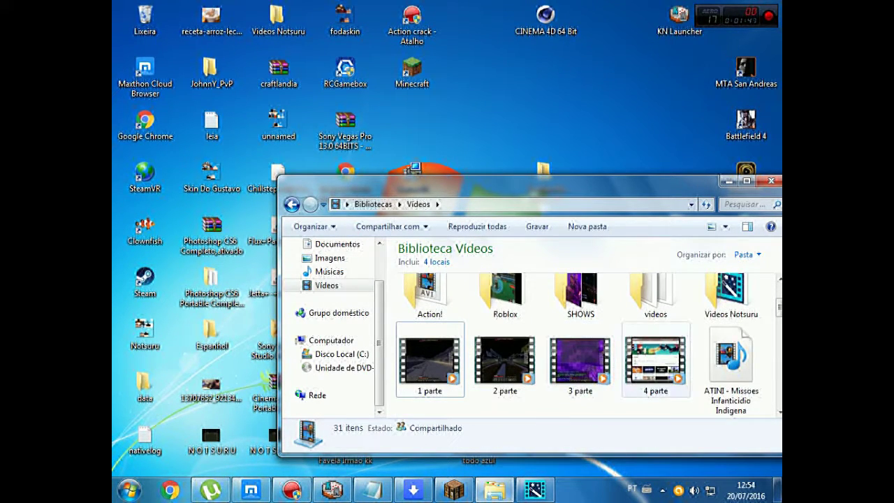
left_click(771, 181)
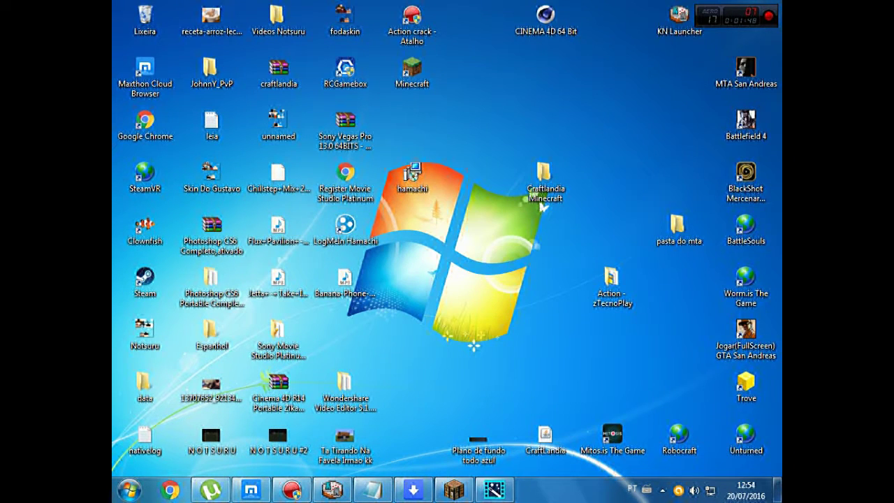
Switch back to Wondershare Video Editor and deselect the imported clips.
left_click(292, 490)
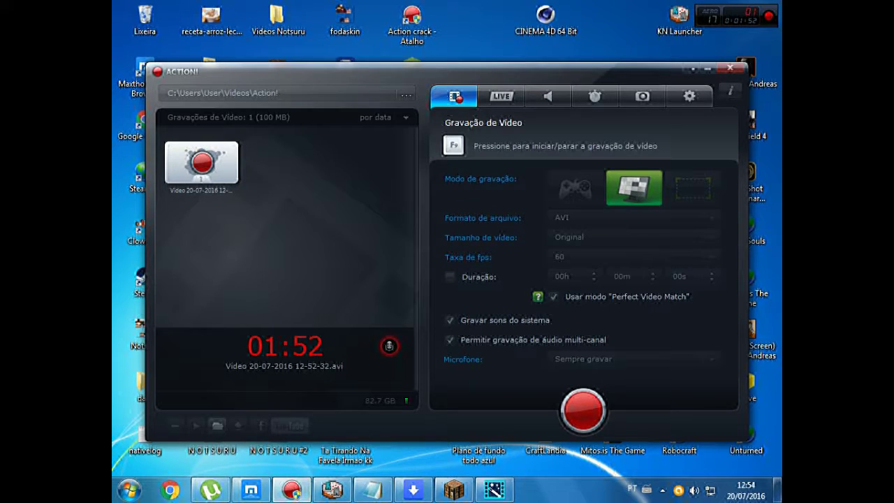
left_click(291, 489)
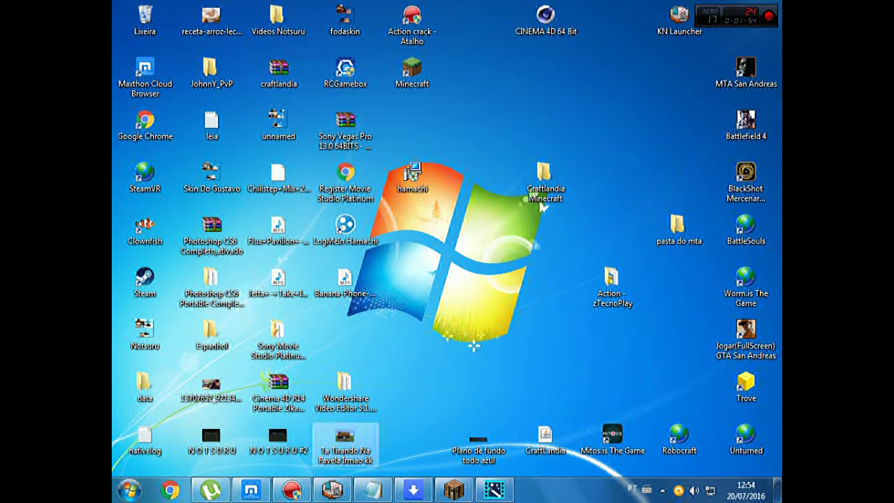
left_click(252, 490)
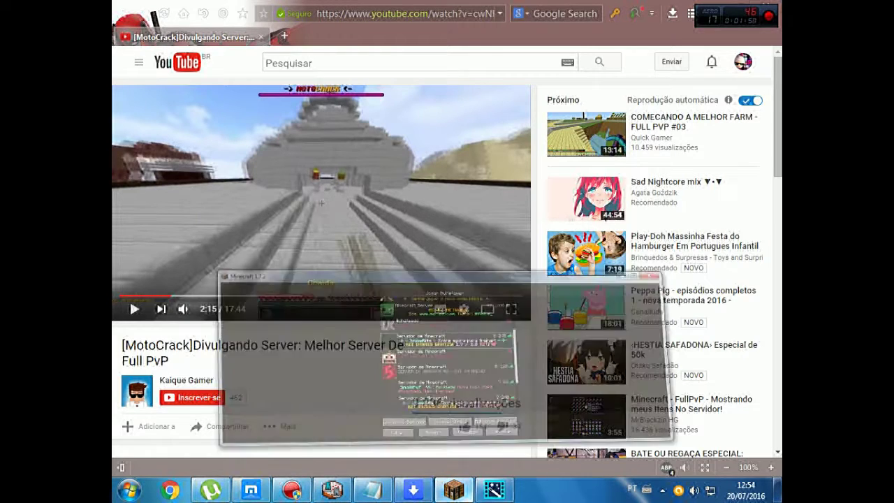
left_click(494, 490)
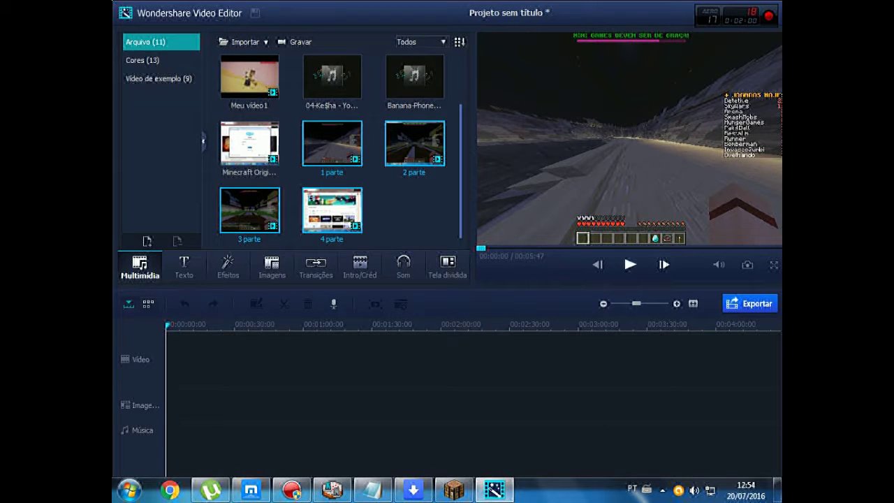
left_click(414, 213)
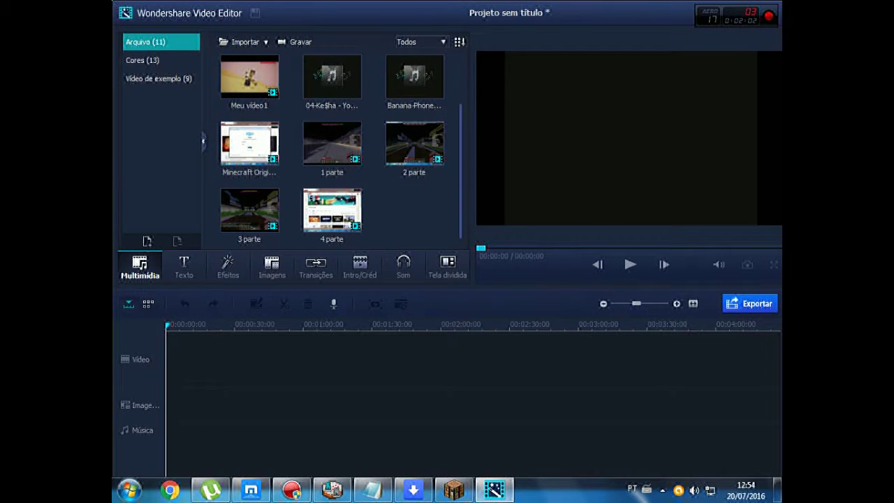
Place the "Minha Intro Canal Notsuru" clip at the start of the video track.
scroll(332, 147, "up", 1)
left_click_drag(331, 77, 177, 359)
scroll(473, 398, "down", 1)
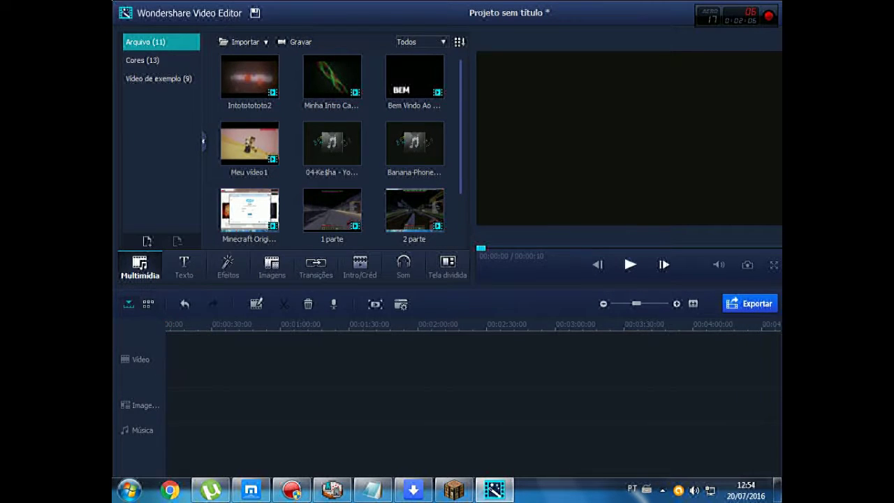
Add the clip "1 parte" to the video track directly after the intro.
left_click_drag(332, 211, 209, 359)
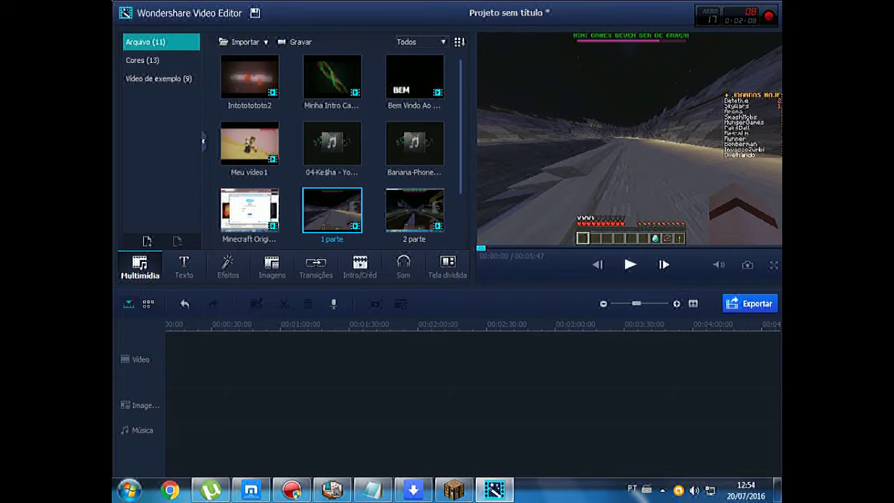
scroll(331, 147, "down", 2)
left_click_drag(636, 304, 645, 303)
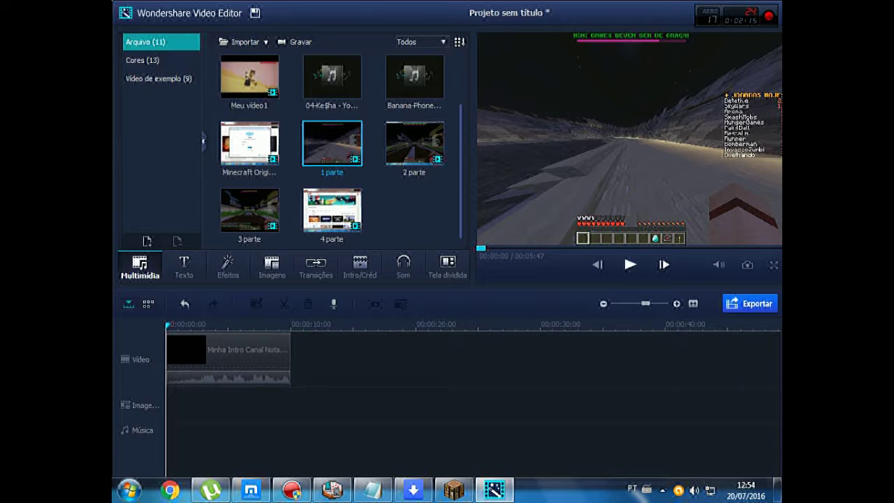
left_click_drag(341, 150, 335, 359)
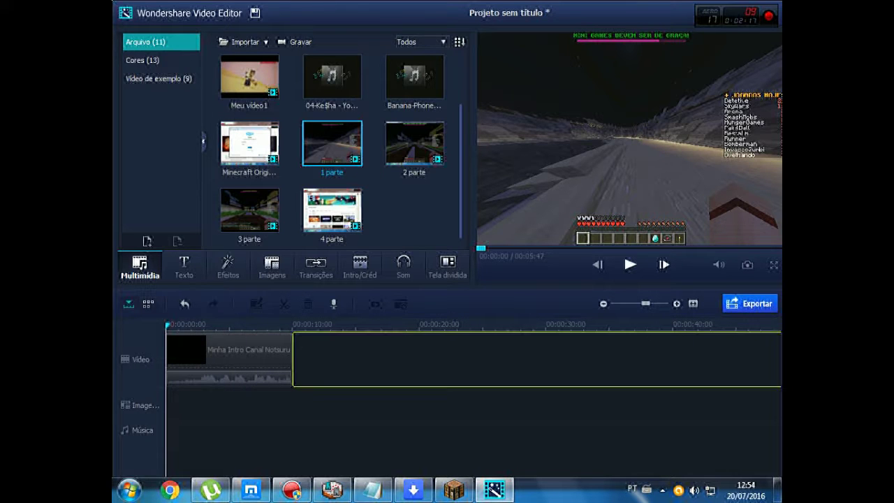
left_click_drag(419, 359, 420, 359)
scroll(419, 360, "down", 1)
scroll(419, 359, "up", 1)
key("Delete")
left_click_drag(420, 360, 334, 360)
Append the clips "2 parte", "3 parte" and "4 parte" in that order after "1 parte" on the video track.
scroll(474, 377, "down", 15)
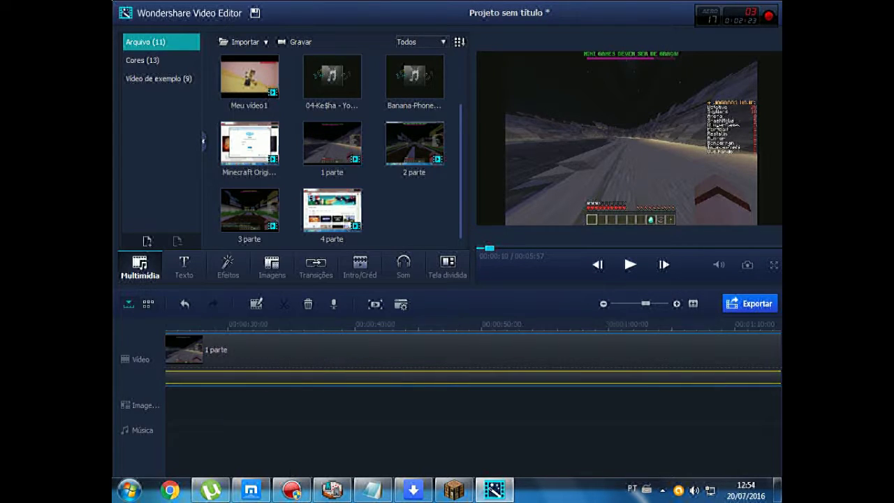
scroll(474, 377, "down", 20)
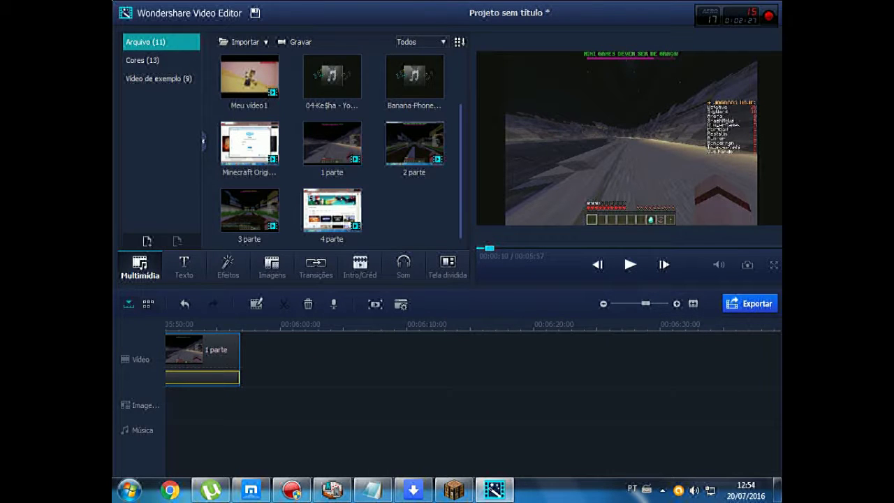
left_click_drag(415, 143, 328, 359)
scroll(473, 377, "down", 20)
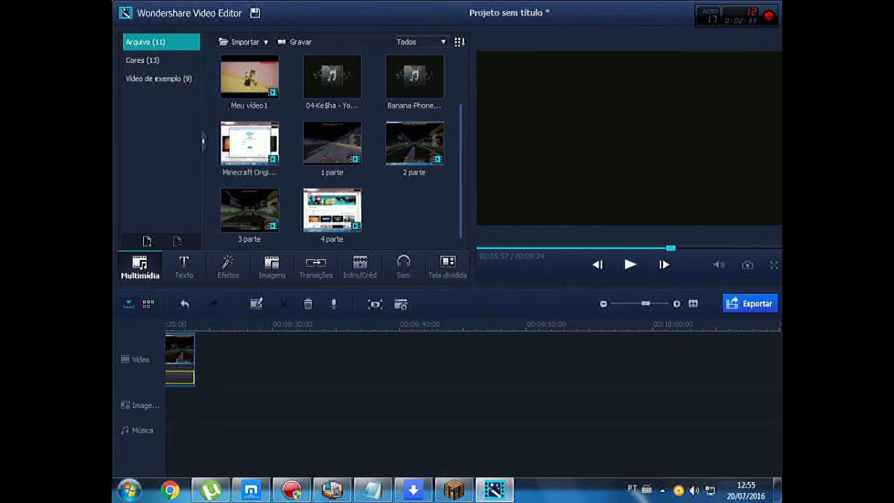
left_click_drag(249, 211, 279, 360)
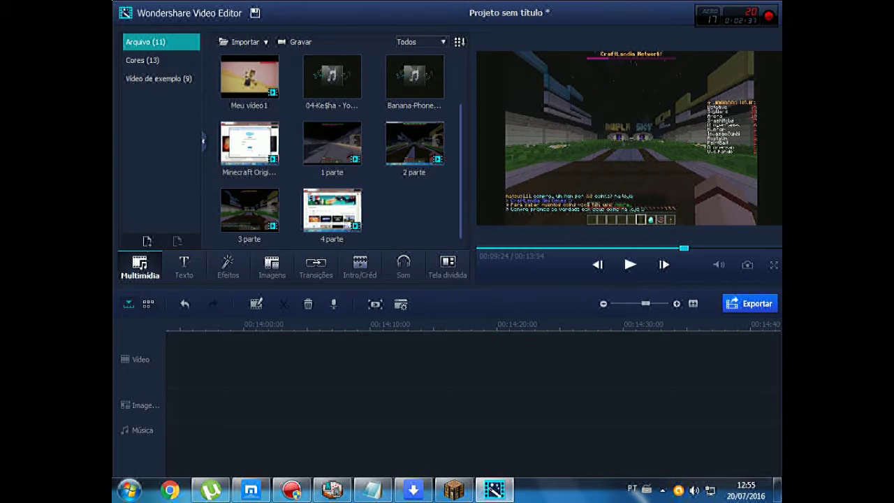
scroll(472, 377, "up", 1)
left_click_drag(332, 211, 259, 360)
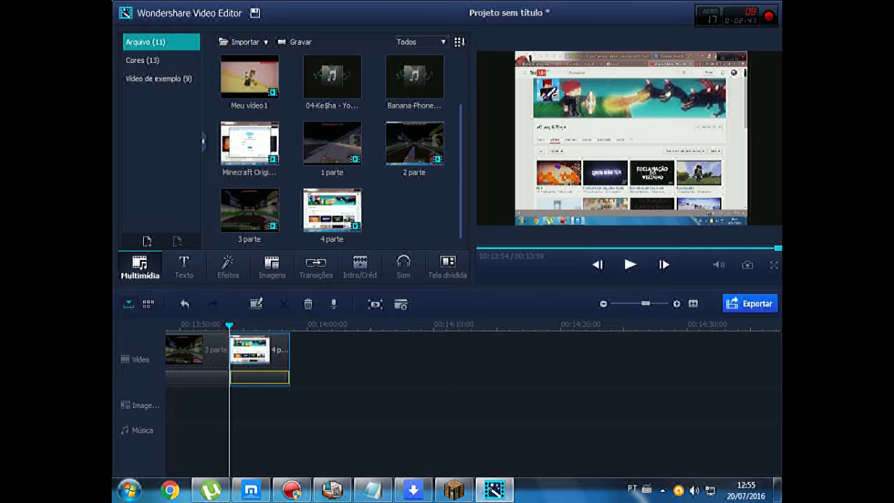
Place the "Intototototo2" clip at the end of the video track, directly after "4 parte".
scroll(473, 377, "up", 3)
scroll(473, 377, "down", 2)
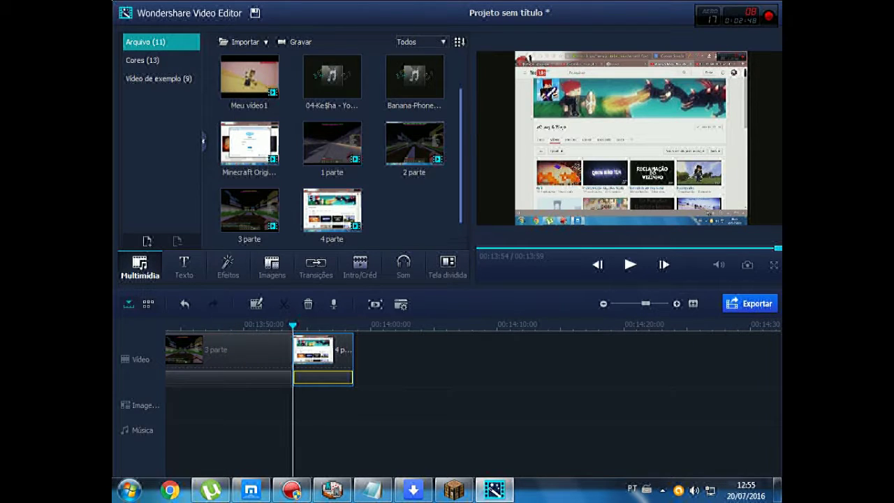
scroll(332, 147, "up", 1)
left_click_drag(250, 77, 392, 356)
Play the assembled video from the start of the timeline and lower the preview volume.
left_click_drag(354, 326, 166, 326)
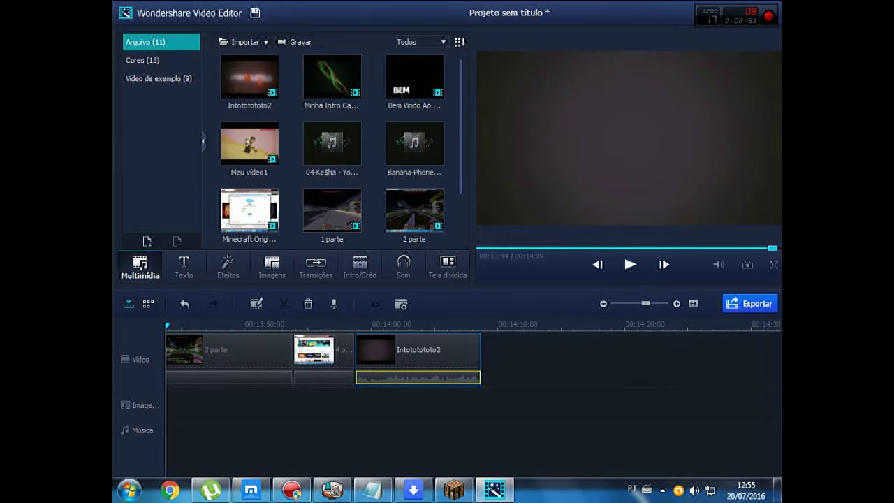
scroll(473, 377, "up", 10)
scroll(475, 349, "up", 3)
left_click_drag(166, 325, 167, 325)
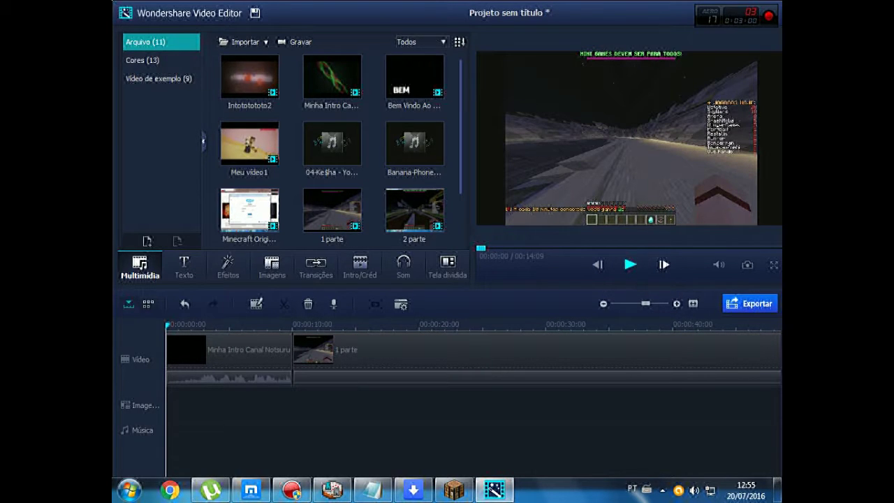
left_click(630, 266)
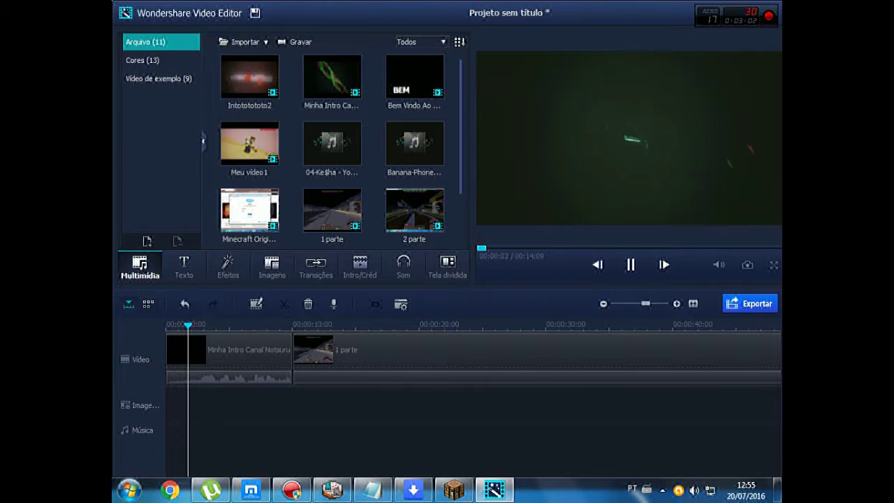
mouse_move(718, 264)
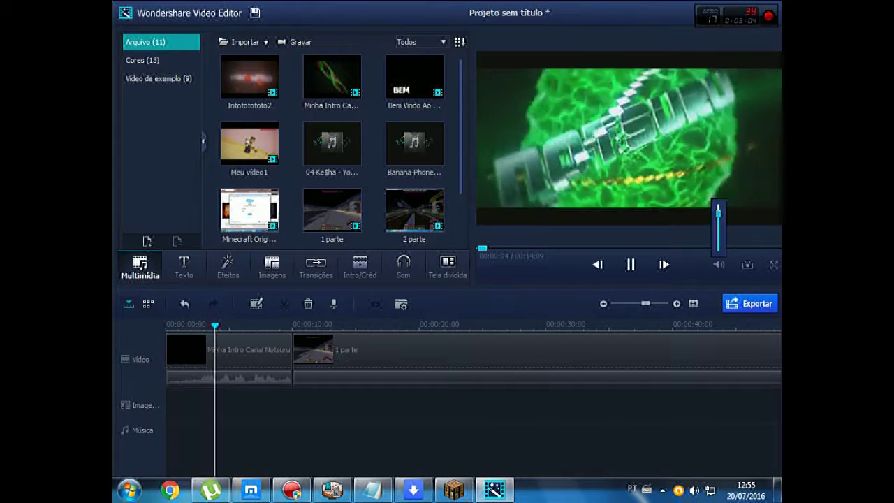
left_click_drag(718, 213, 718, 247)
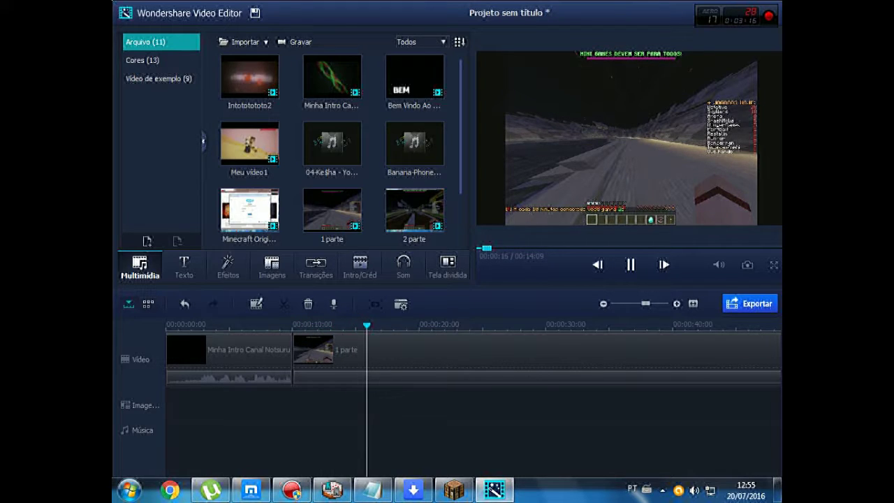
Skim the assembled video at several points, from "1 parte" through the joins between clips to the end of "3 parte".
left_click(515, 248)
left_click(529, 248)
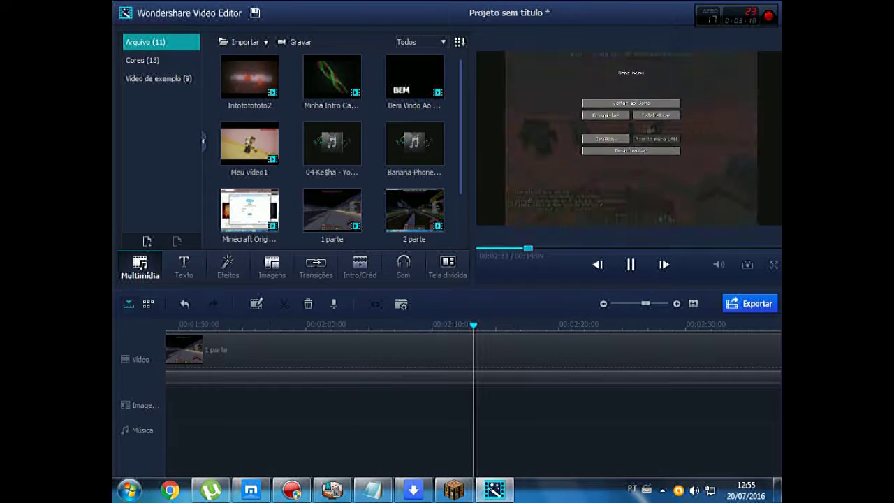
left_click(541, 248)
key("space")
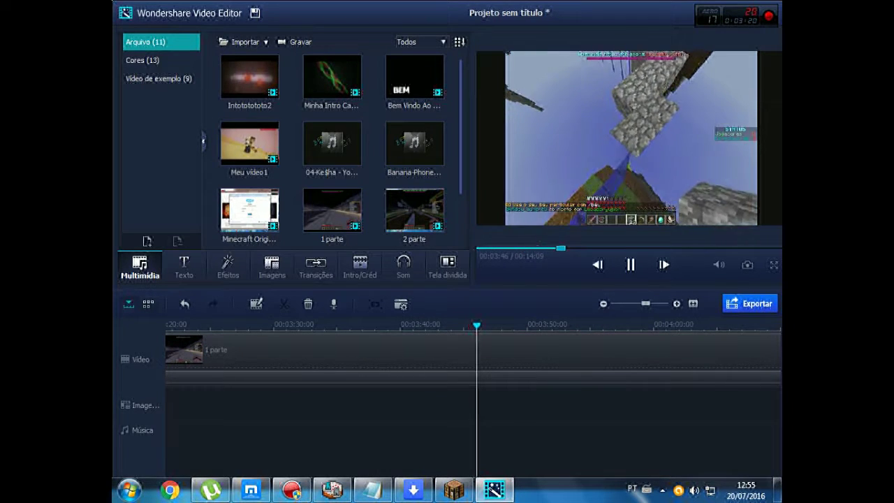
left_click(584, 248)
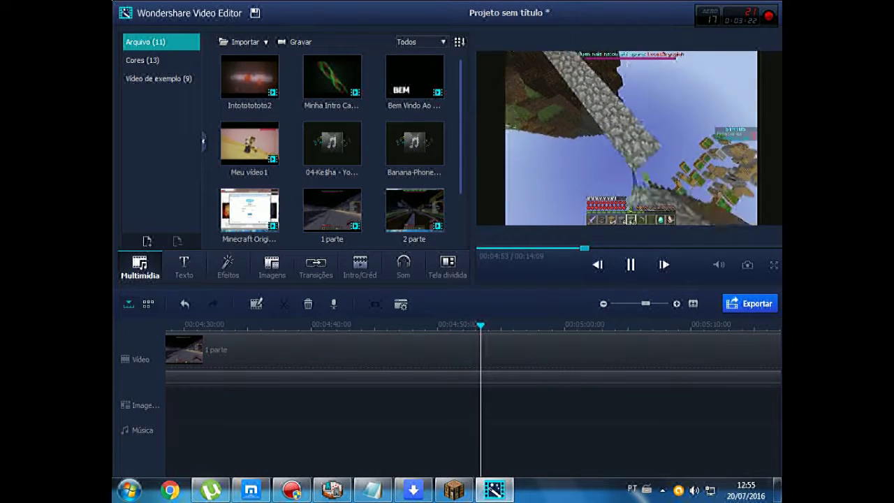
left_click(595, 248)
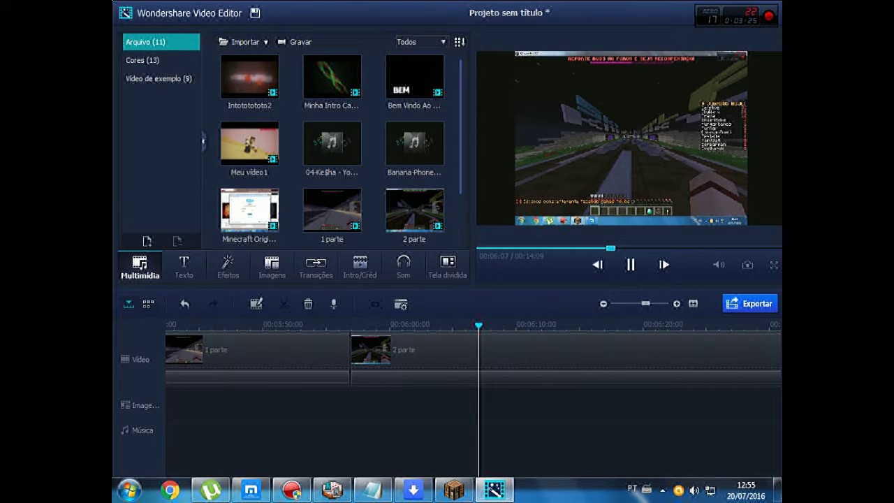
key("space")
key("space")
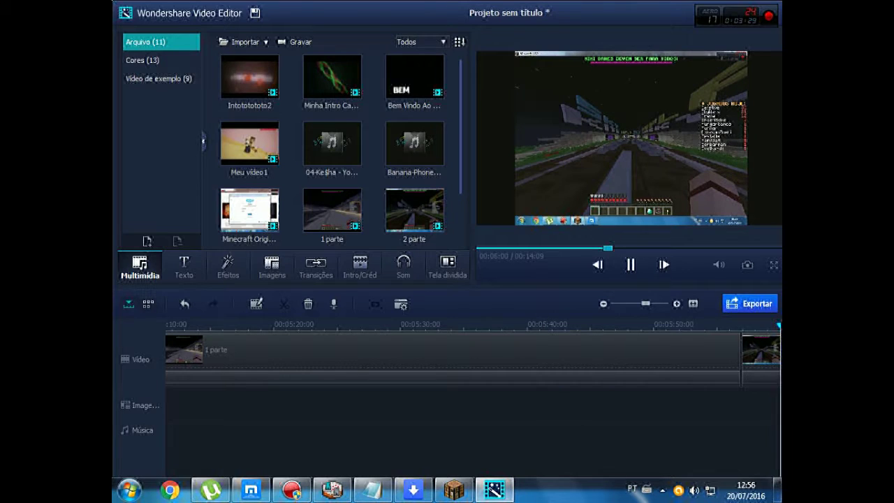
key("space")
key("space")
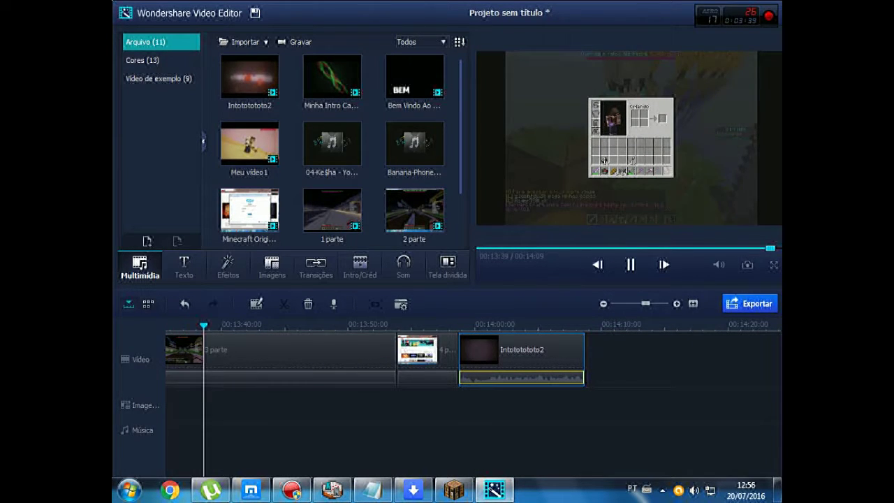
left_click(394, 326)
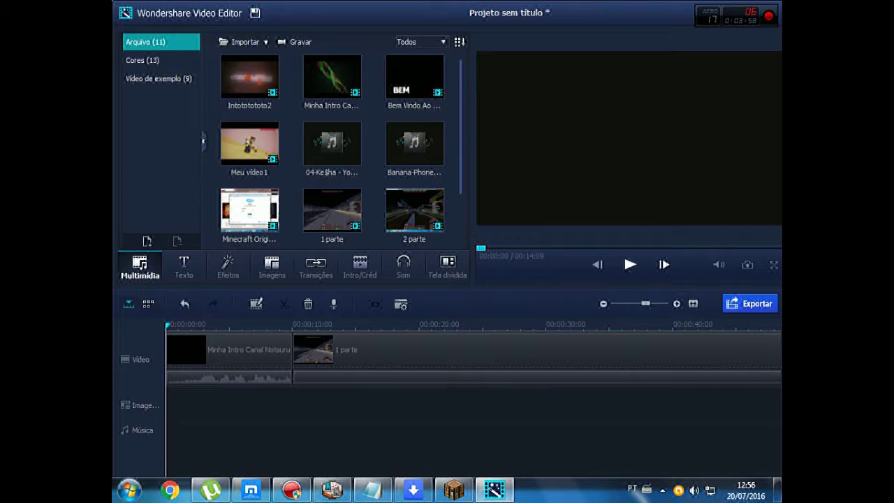
Open the video export settings and look through the available output formats.
left_click(750, 303)
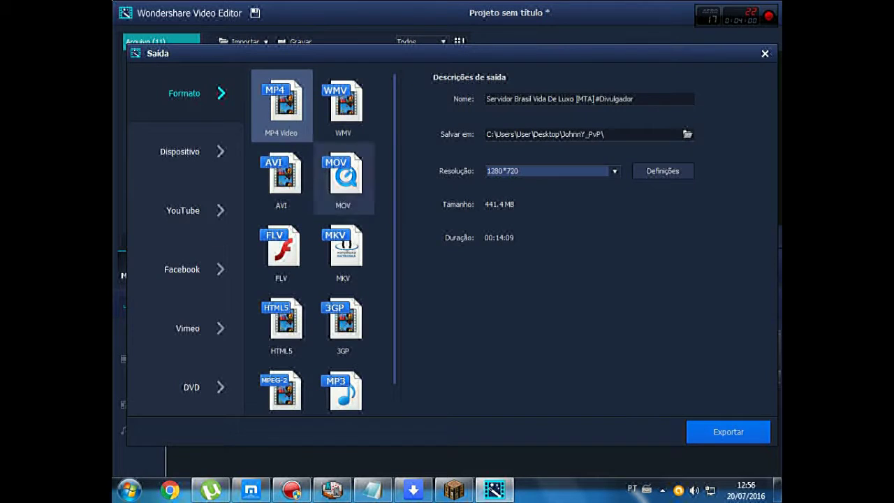
scroll(313, 244, "down", 1)
left_click_drag(394, 238, 395, 240)
scroll(325, 240, "up", 1)
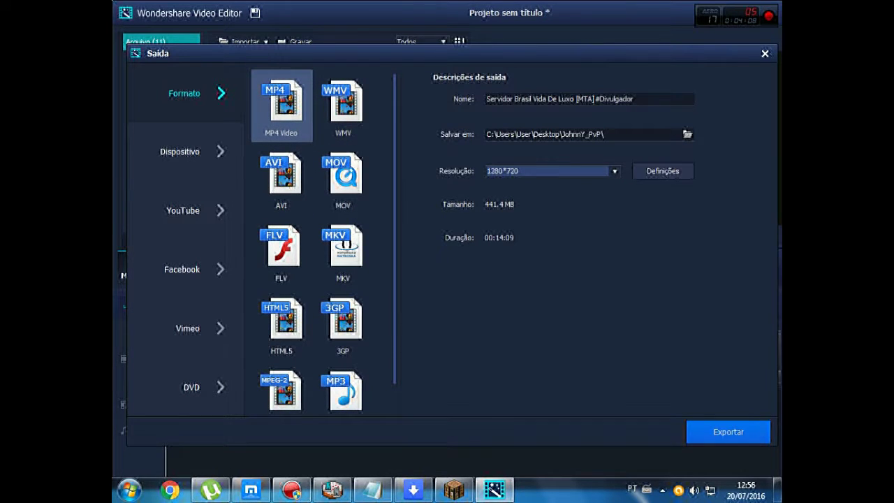
Try 1920*1080 as the export resolution, and set it back to 1280*720.
left_click(615, 171)
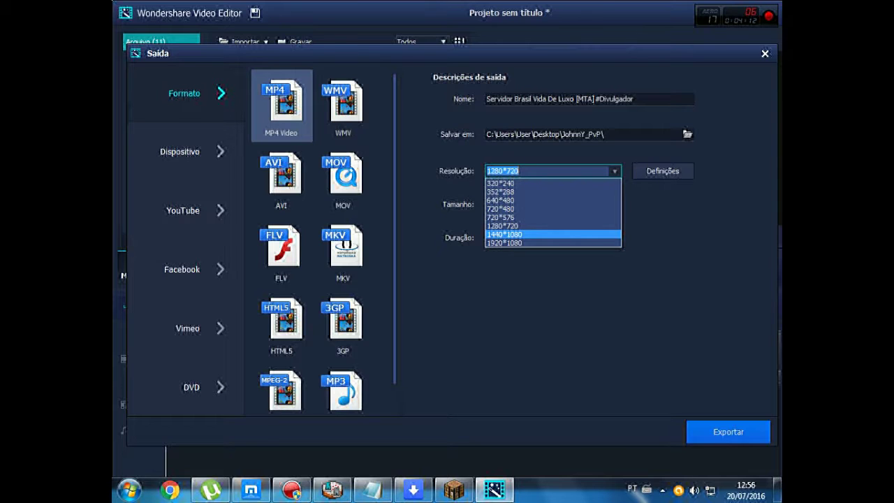
left_click(531, 243)
left_click(615, 171)
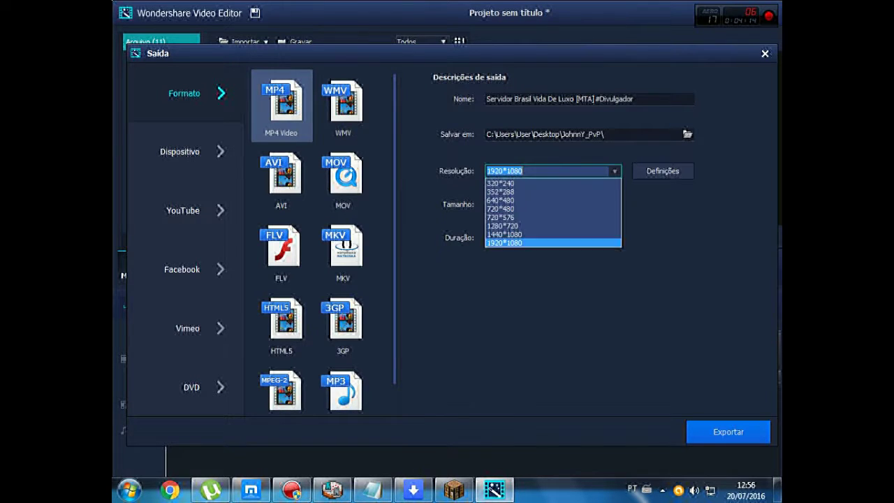
left_click(530, 227)
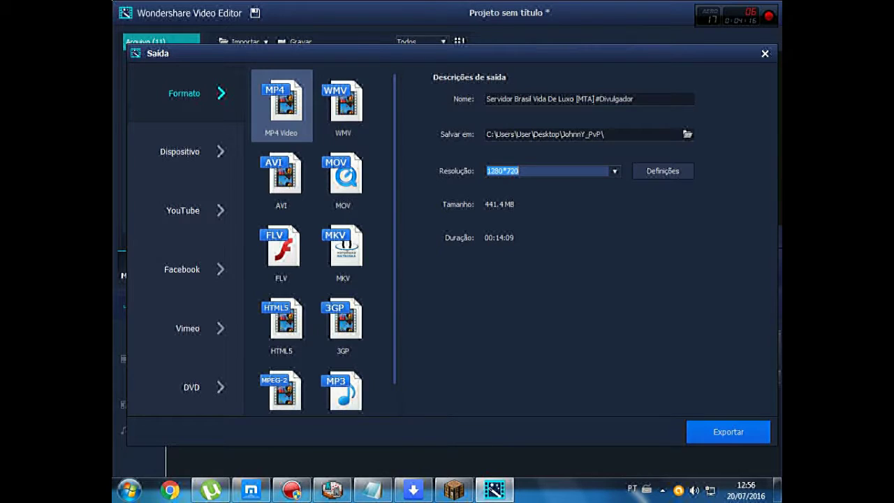
Name the output video "Minecraft Original De Graça" and start the MP4 export.
left_click(636, 100)
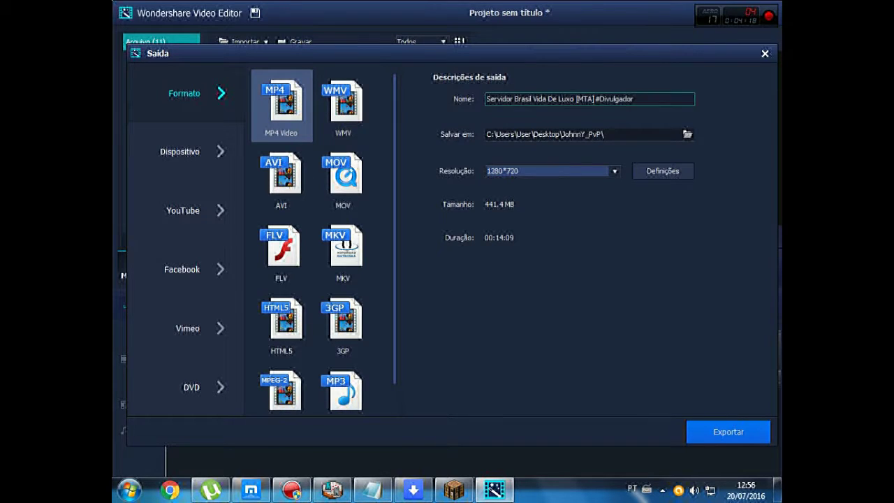
left_click_drag(635, 99, 487, 98)
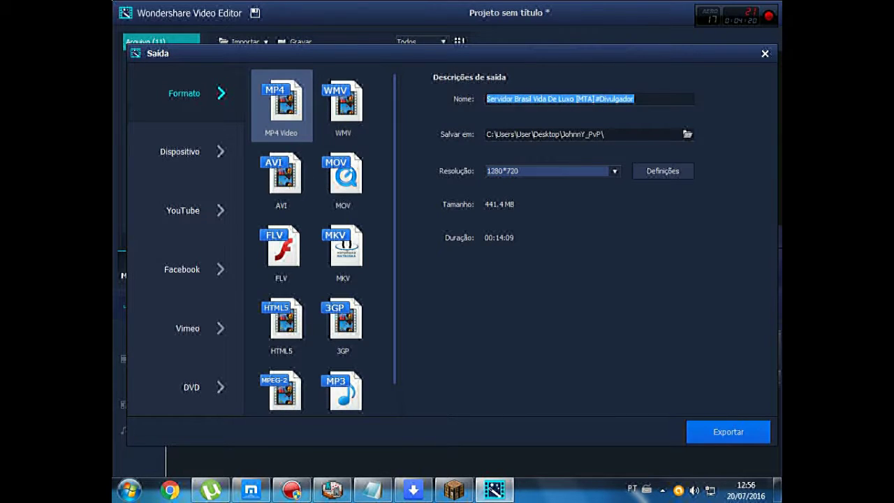
key("BackSpace")
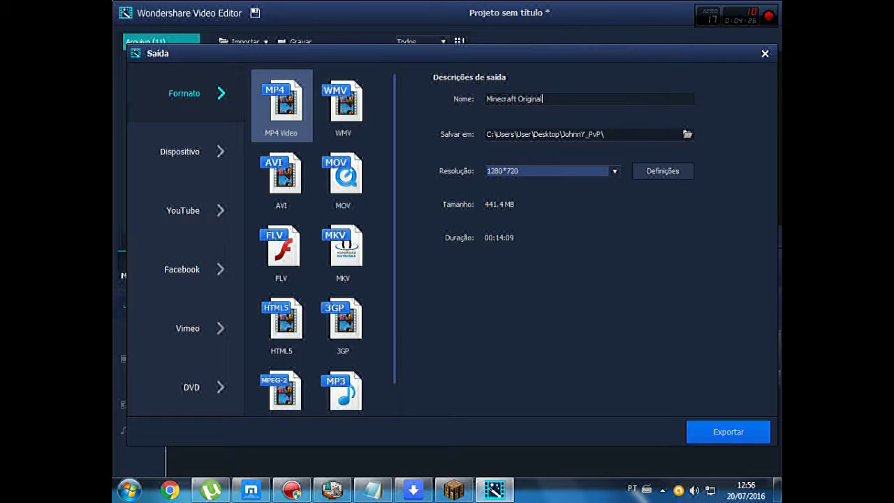
type("|")
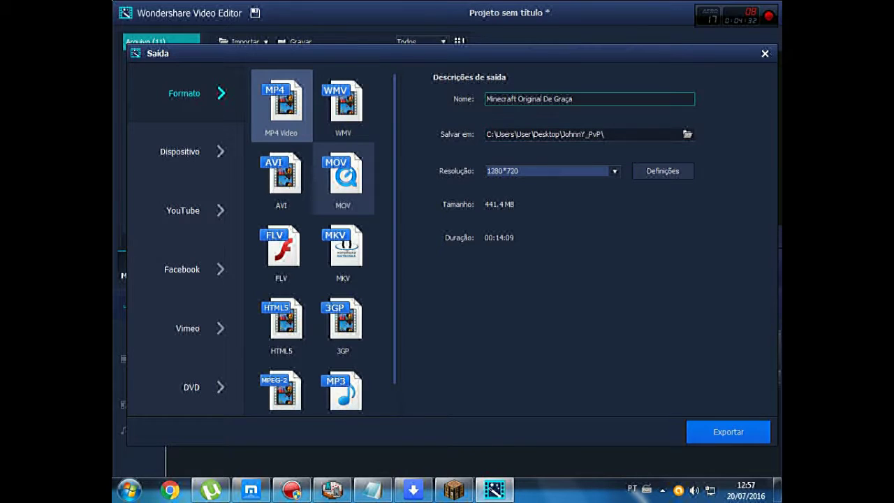
left_click(728, 432)
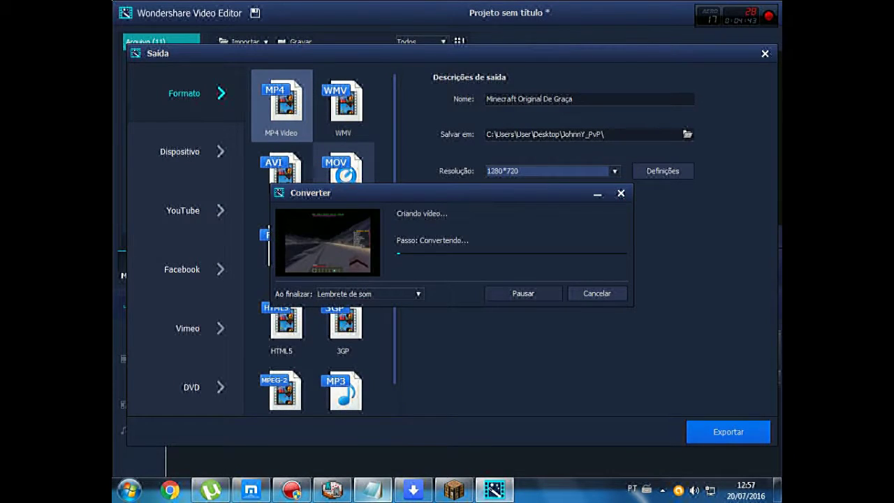
Switch to Minecraft and join the selected SnowKits server from the multiplayer list.
left_click(455, 490)
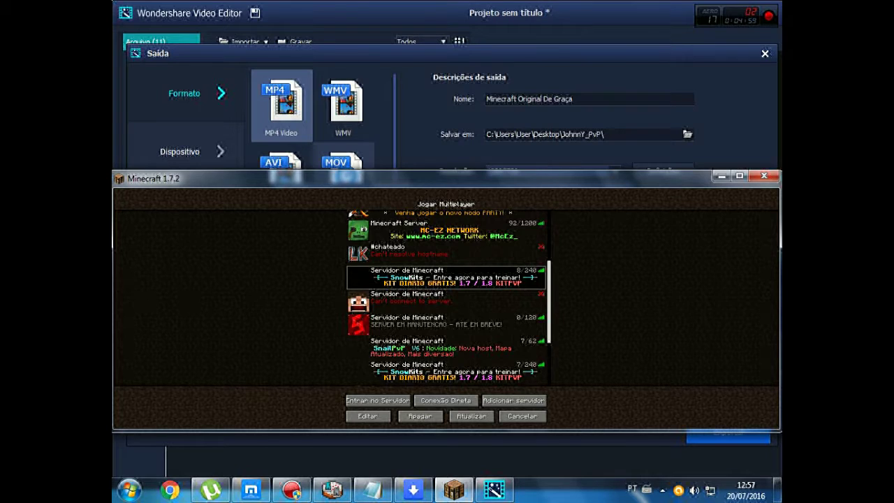
left_click(378, 401)
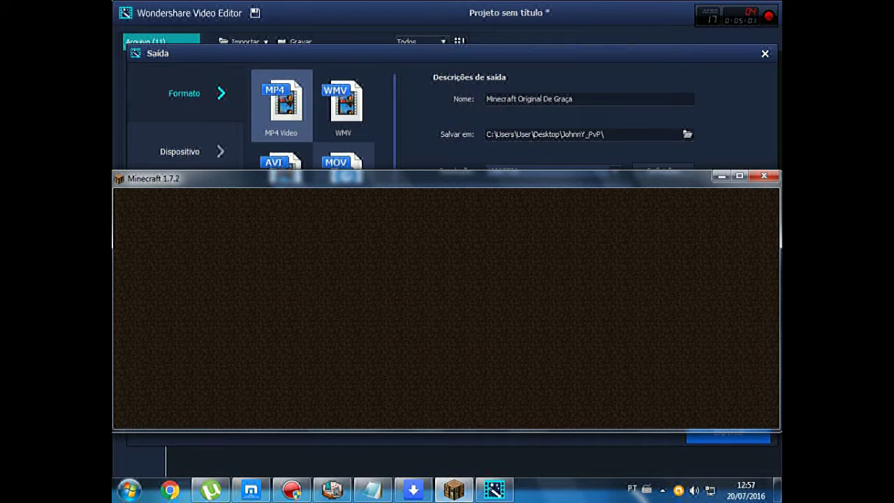